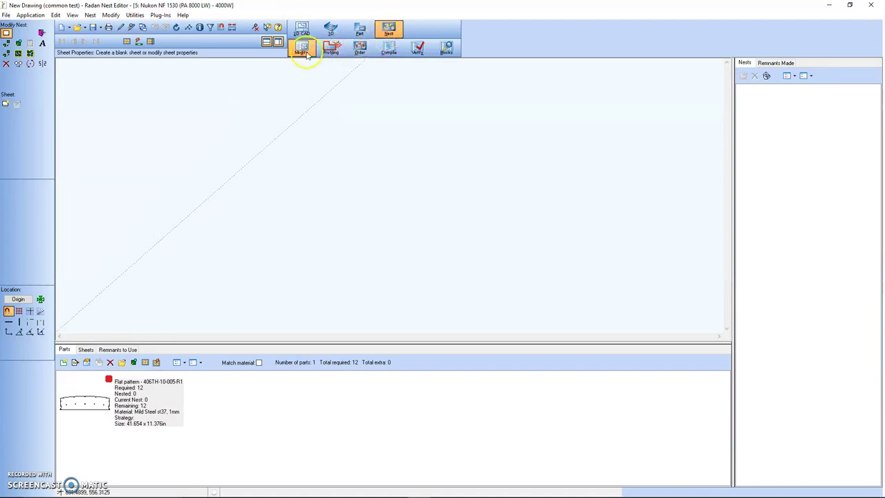
# - Switch the nest editor to Profiling mode for automatic tooling
pyautogui.click(331, 50)
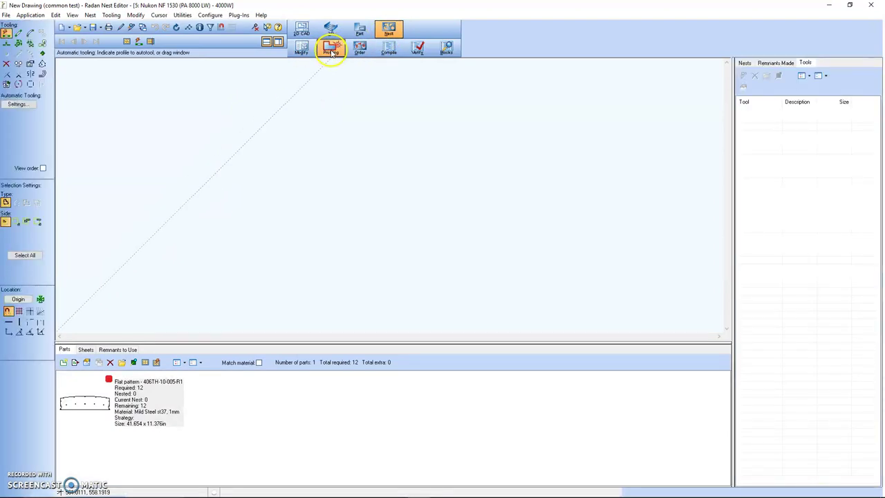
# - In the Tool Library Editor, give TN901 a 0.030mm size with a symbol, and save to Default
pyautogui.click(211, 15)
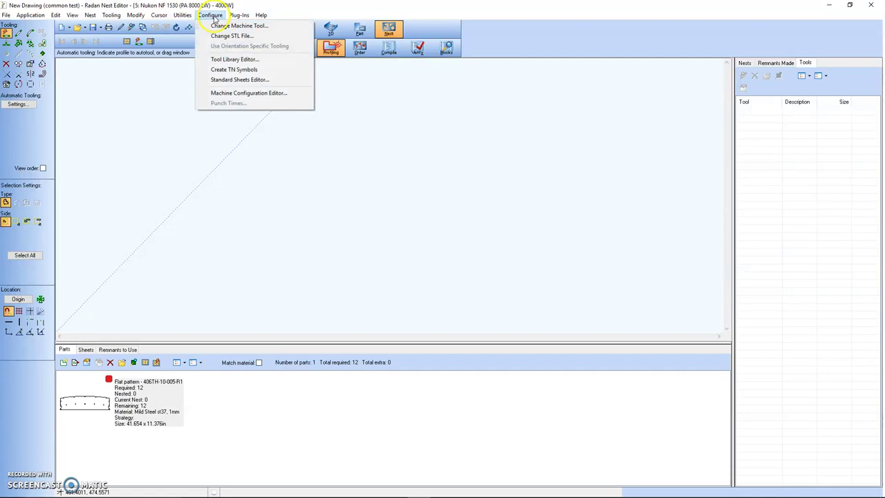
pyautogui.click(231, 61)
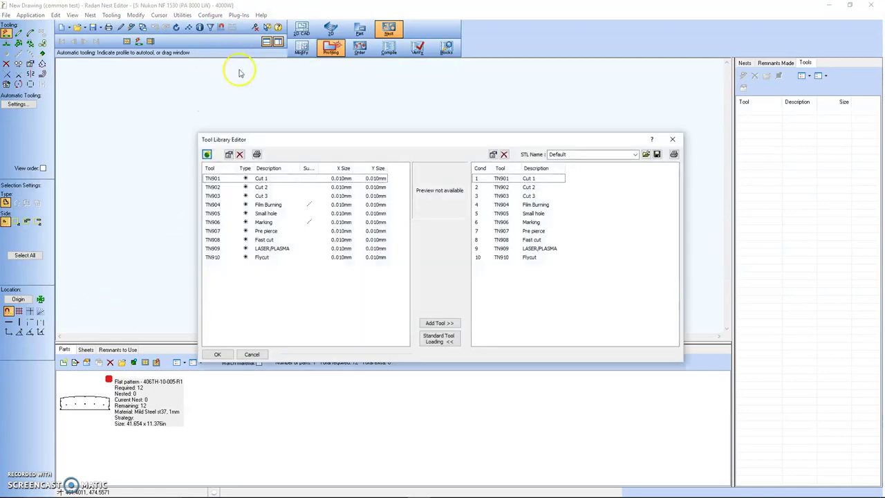
pyautogui.doubleClick(218, 179)
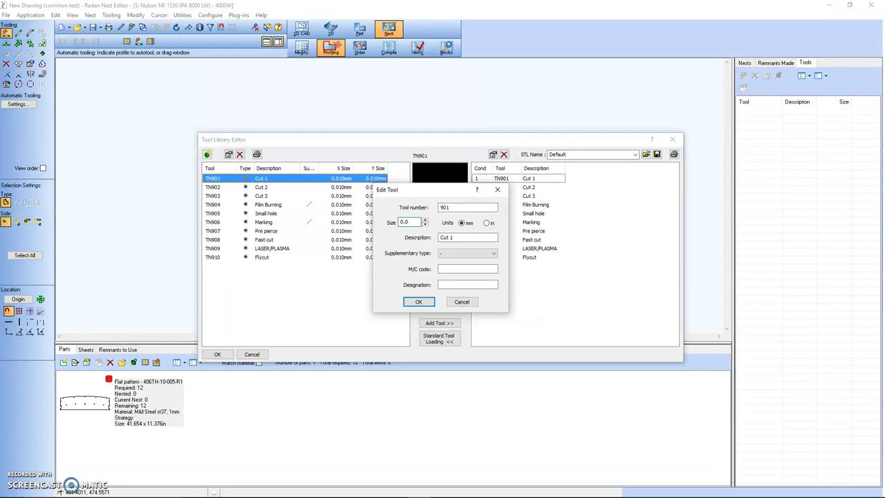
pyautogui.click(428, 305)
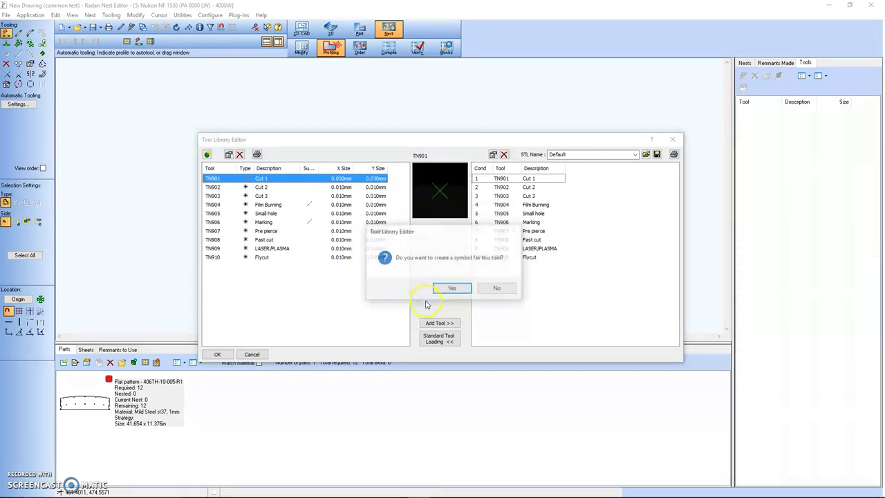
pyautogui.click(453, 289)
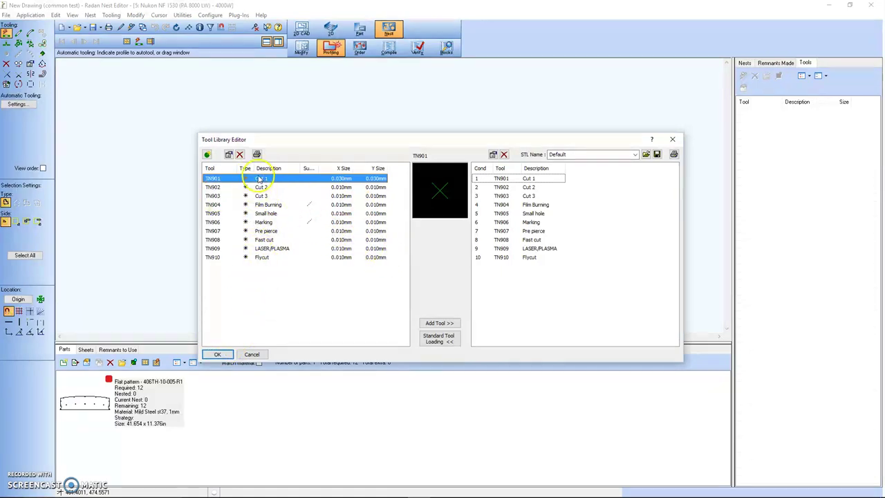
pyautogui.click(217, 355)
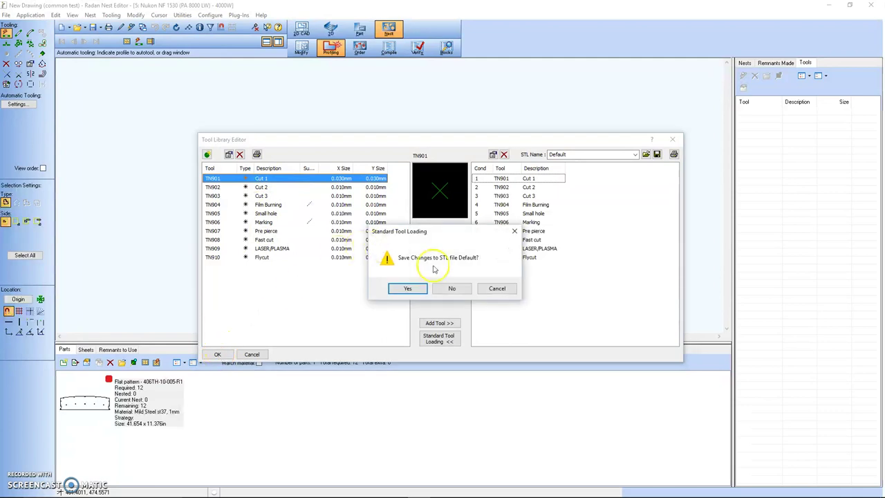
pyautogui.click(408, 289)
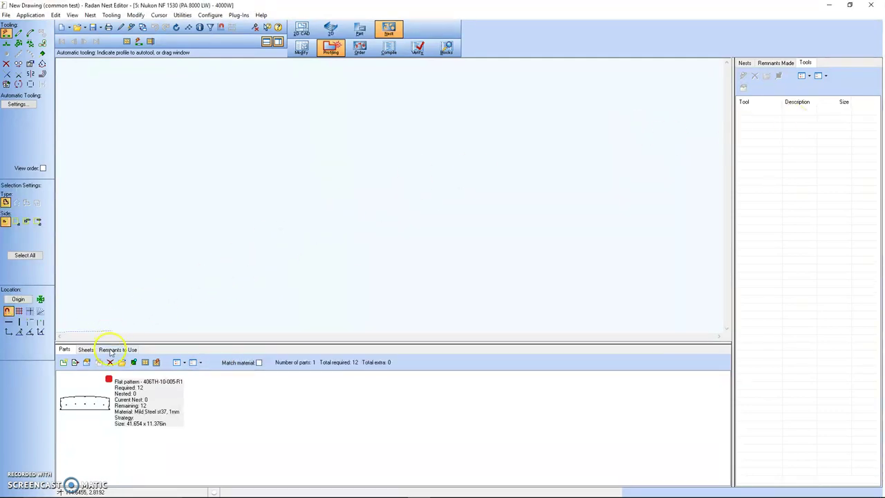
# - Auto-nest the 12 parts on one 3000x1500 sheet (75.7%), setting the part's common cutting to Same part
pyautogui.click(156, 363)
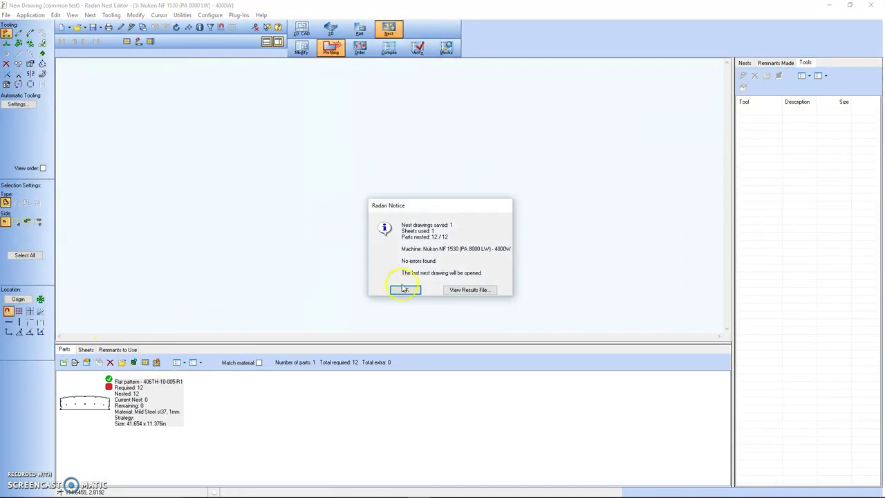
pyautogui.click(405, 289)
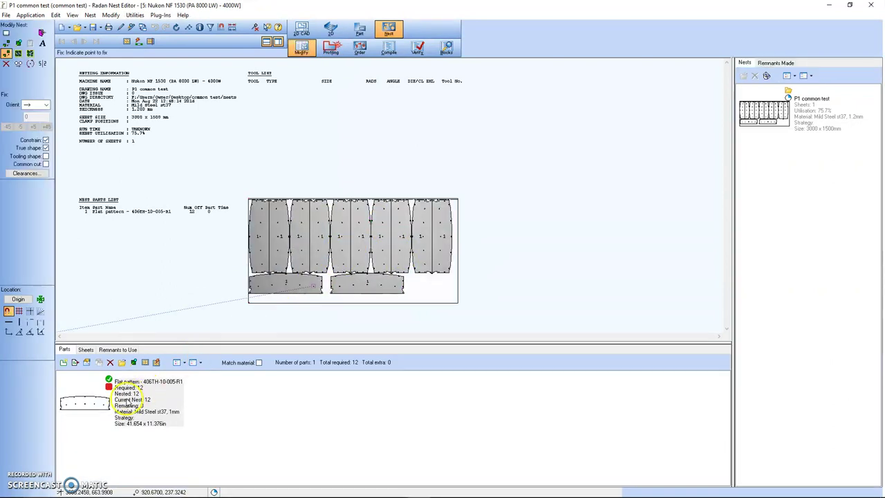
pyautogui.doubleClick(132, 404)
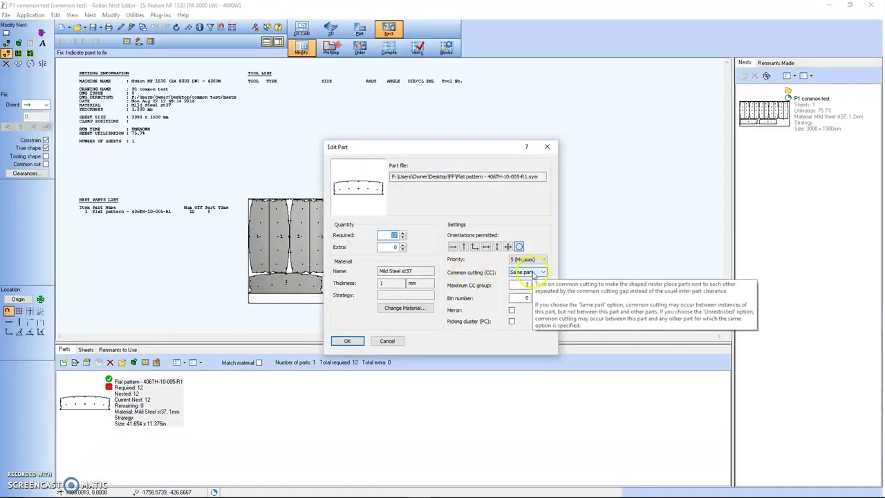
pyautogui.click(347, 341)
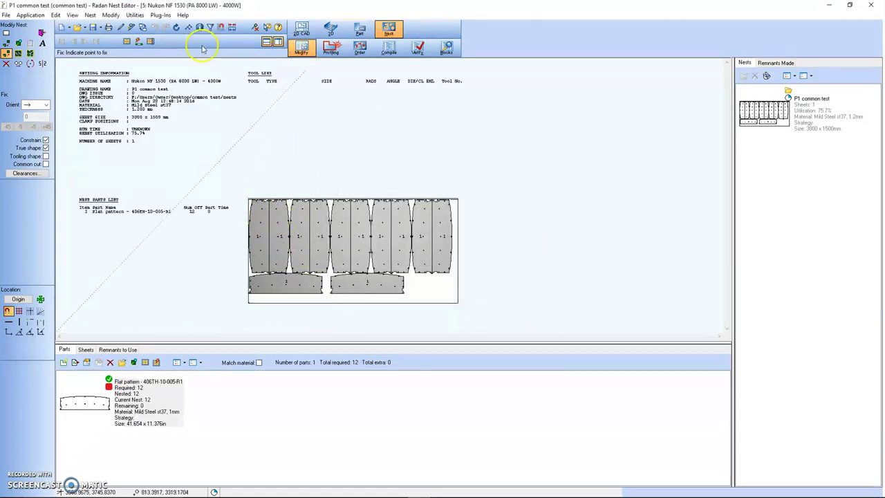
# - Auto-tool every part for 1.2 mm Mild Steel st37, loading TN901 and TN903
pyautogui.click(335, 47)
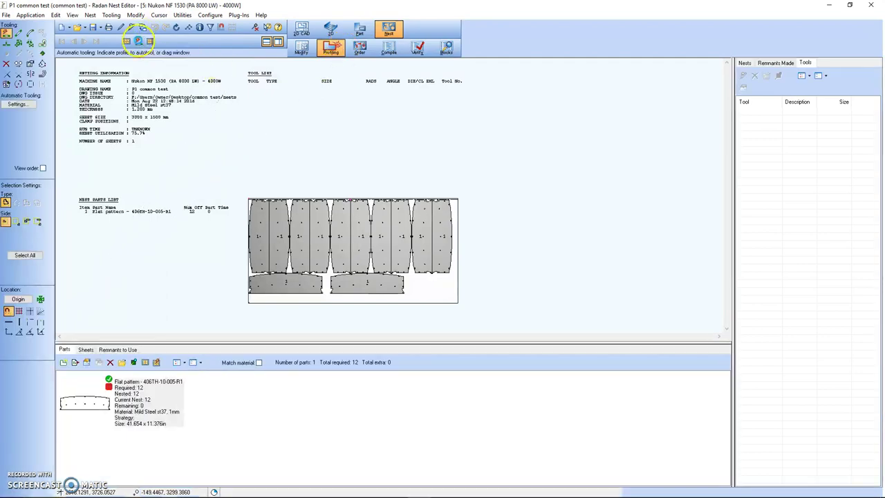
pyautogui.click(138, 41)
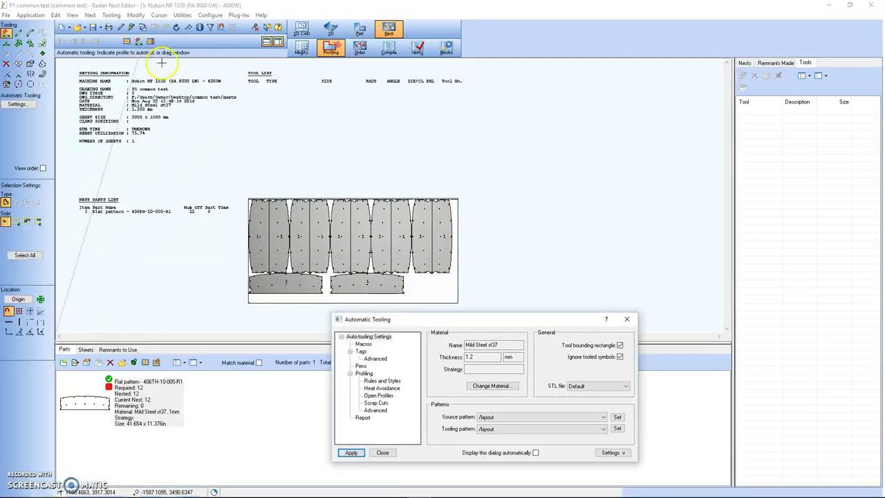
pyautogui.click(490, 386)
pyautogui.click(555, 385)
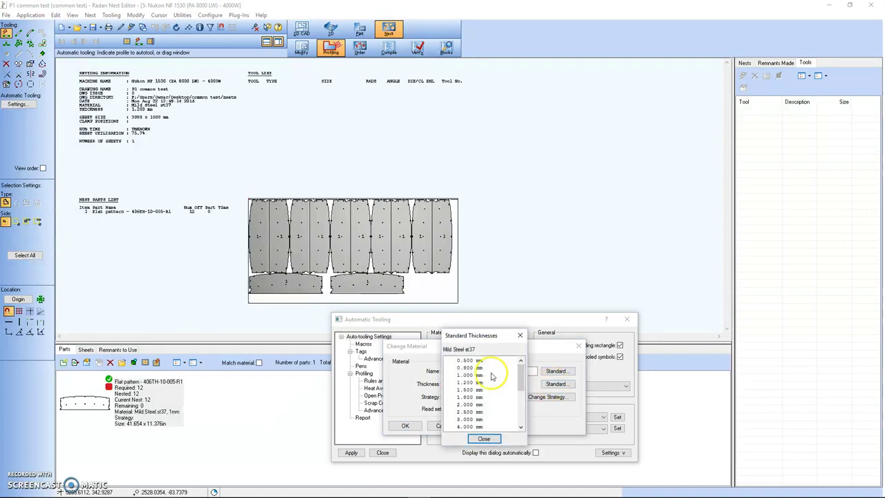
pyautogui.doubleClick(468, 382)
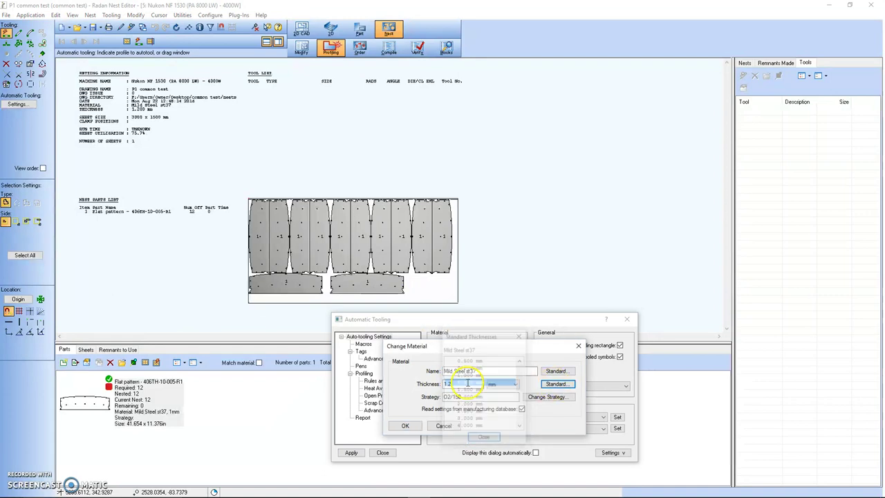
pyautogui.click(406, 426)
pyautogui.click(352, 453)
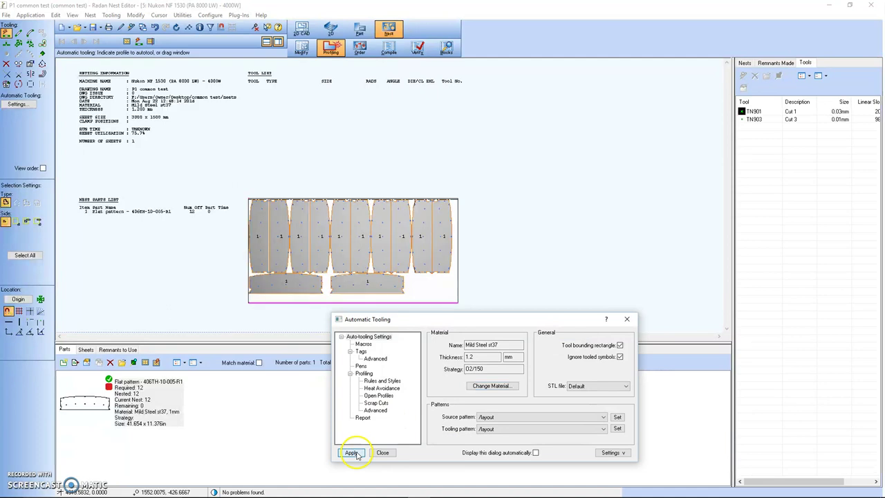
pyautogui.scroll(1, 266, 222)
pyautogui.scroll(-1, 267, 219)
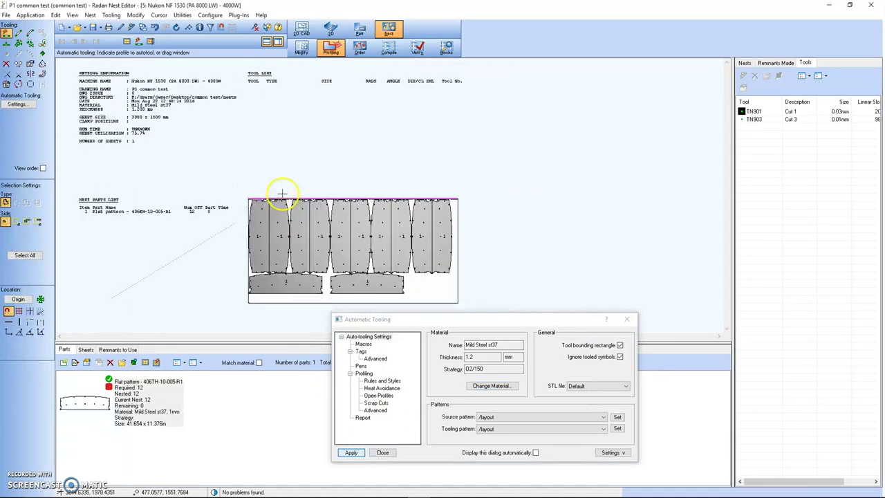
pyautogui.click(360, 49)
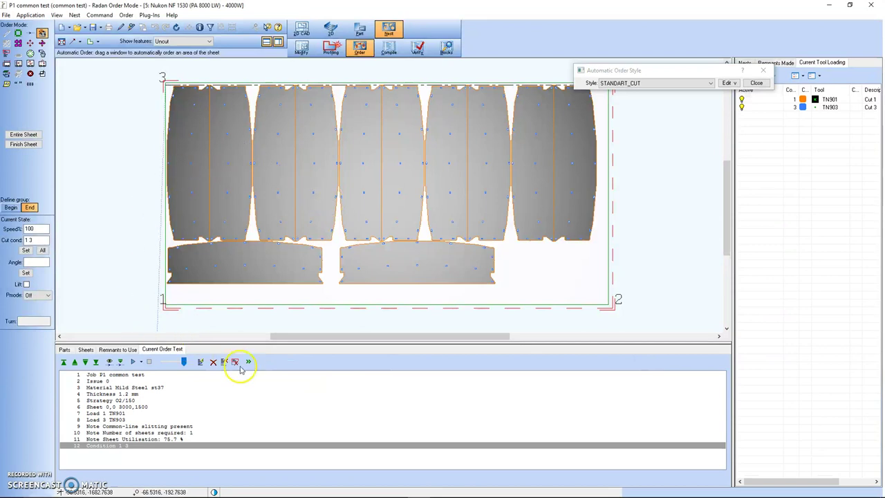
# - Auto-order the entire sheet with STANDART_CUT and run the cutting simulation through
pyautogui.click(24, 135)
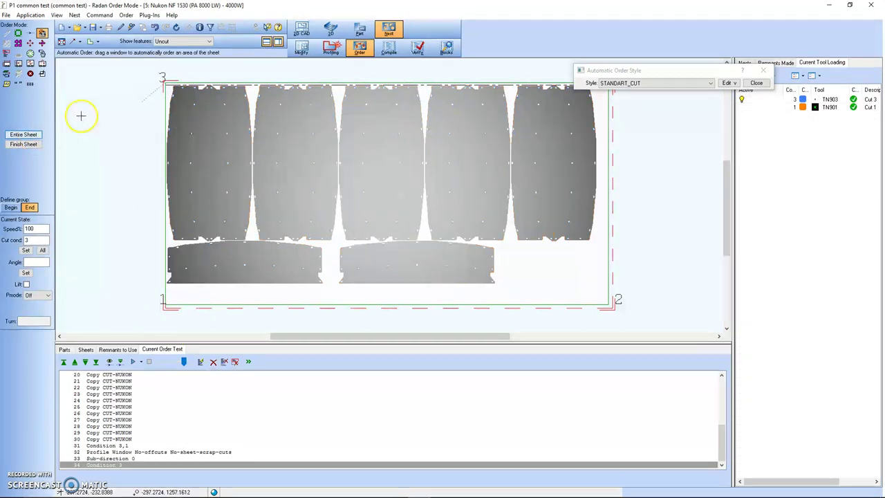
pyautogui.click(132, 362)
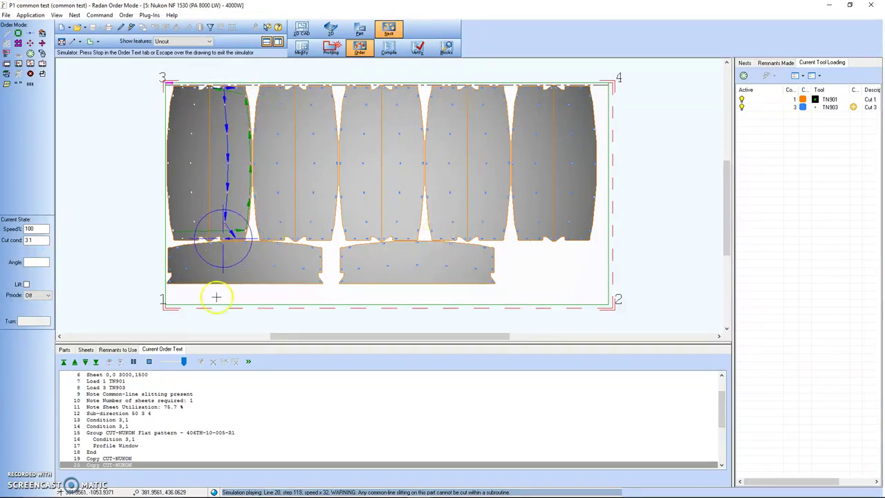
pyautogui.click(149, 361)
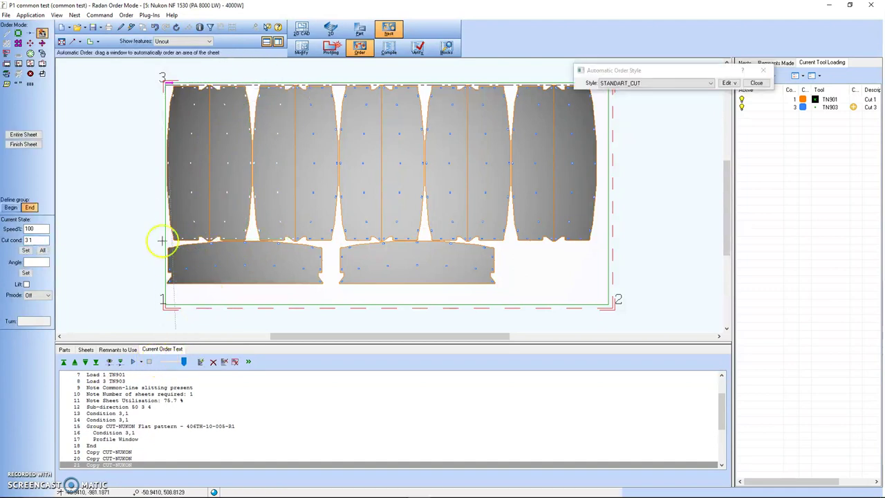
# - Switch the order style to COMMON_CUT, re-order the entire sheet, and simulate the sequence
pyautogui.click(650, 85)
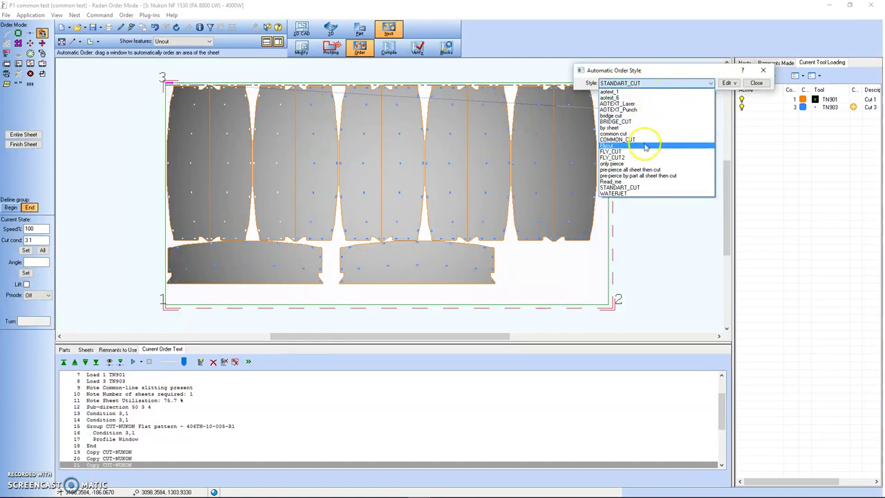
pyautogui.click(643, 141)
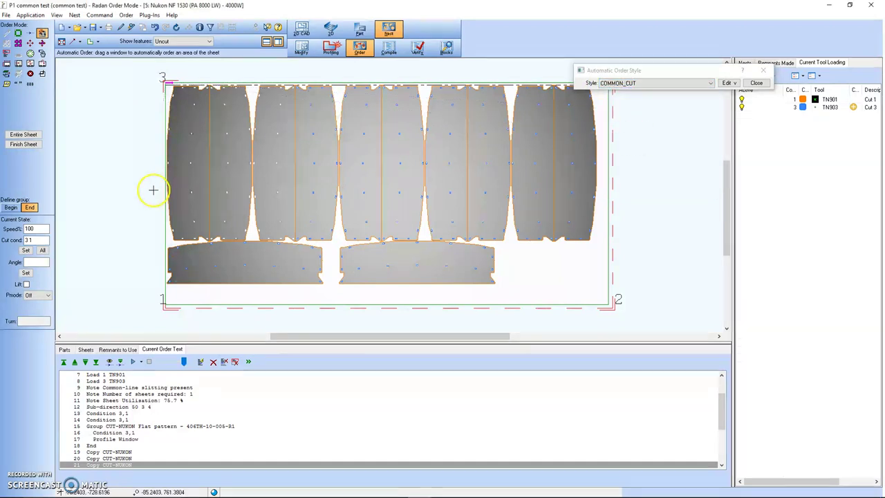
pyautogui.click(32, 135)
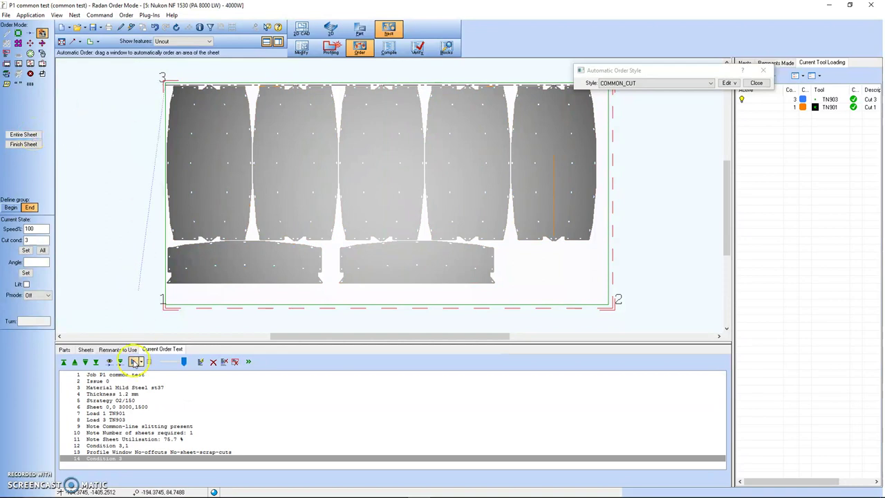
pyautogui.click(134, 361)
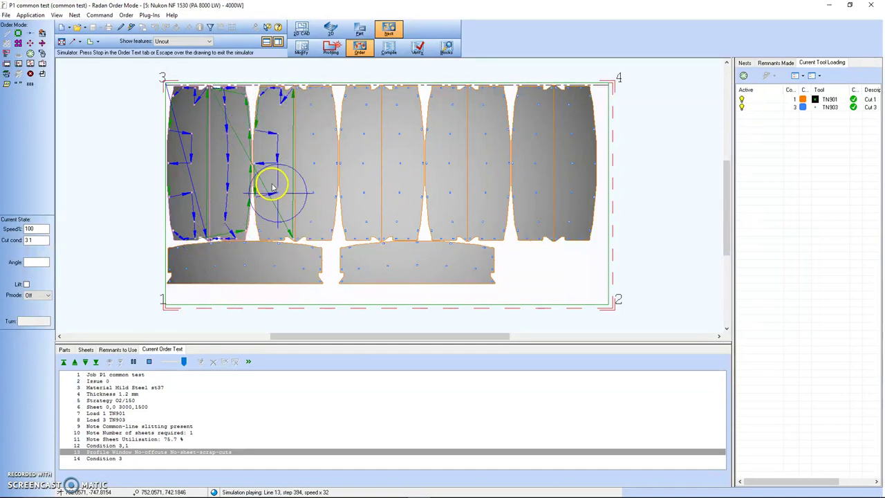
pyautogui.click(149, 362)
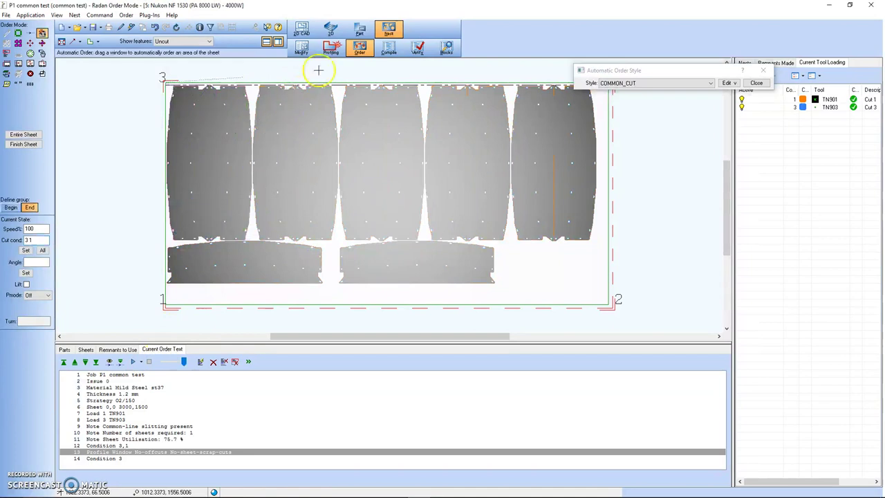
# - Edit TN901 (Cut 1) in the Tool Library Editor to size 0.01mm with a symbol, saving to Default
pyautogui.click(330, 47)
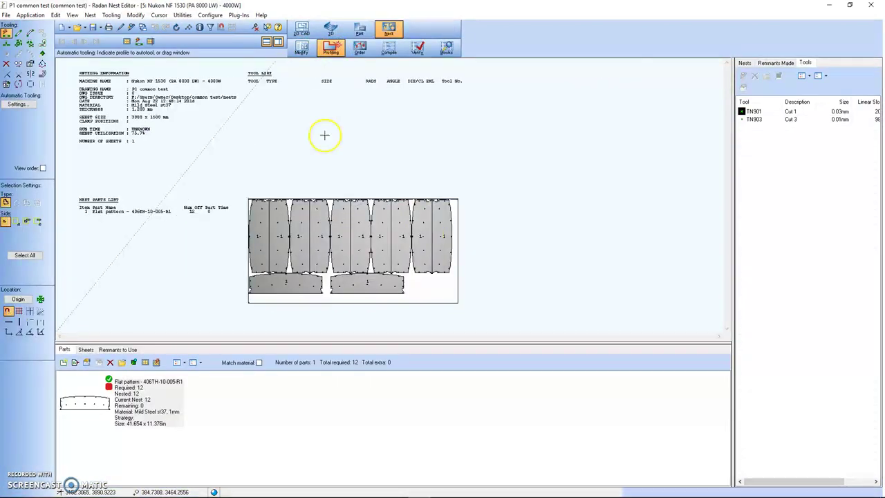
pyautogui.moveTo(369, 252); pyautogui.dragTo(282, 72)
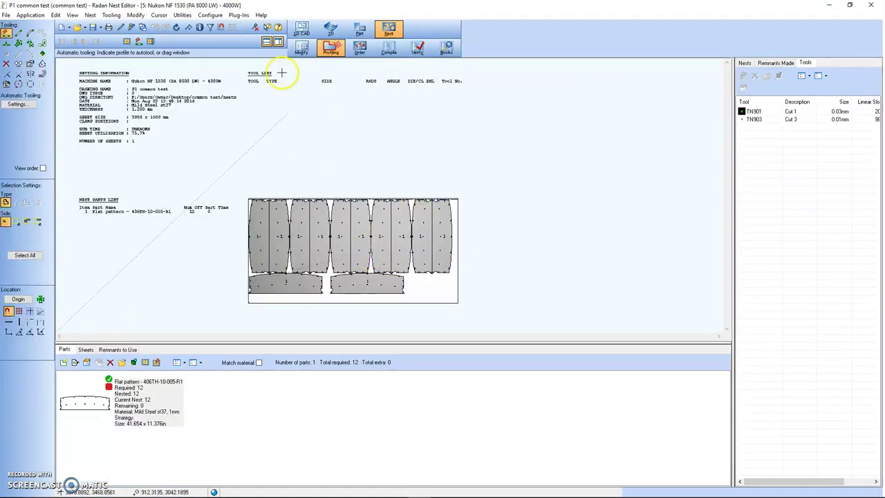
pyautogui.click(209, 15)
pyautogui.click(229, 60)
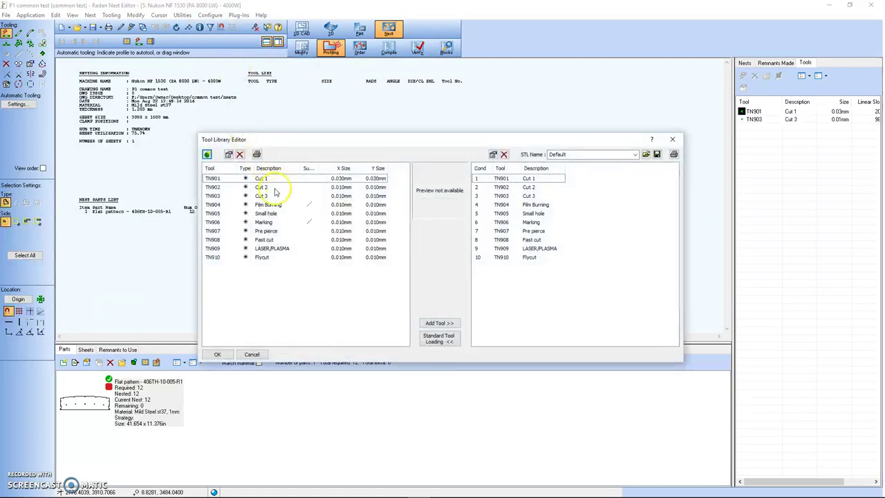
pyautogui.doubleClick(263, 180)
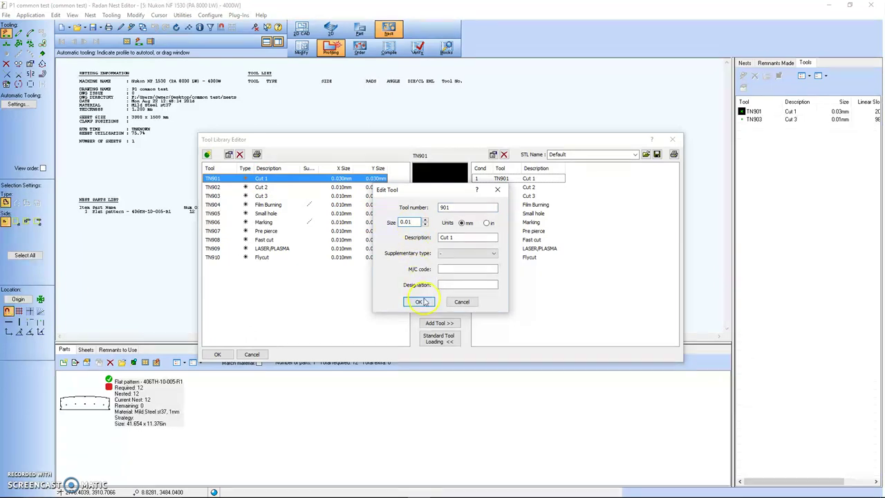
pyautogui.click(420, 301)
pyautogui.click(449, 290)
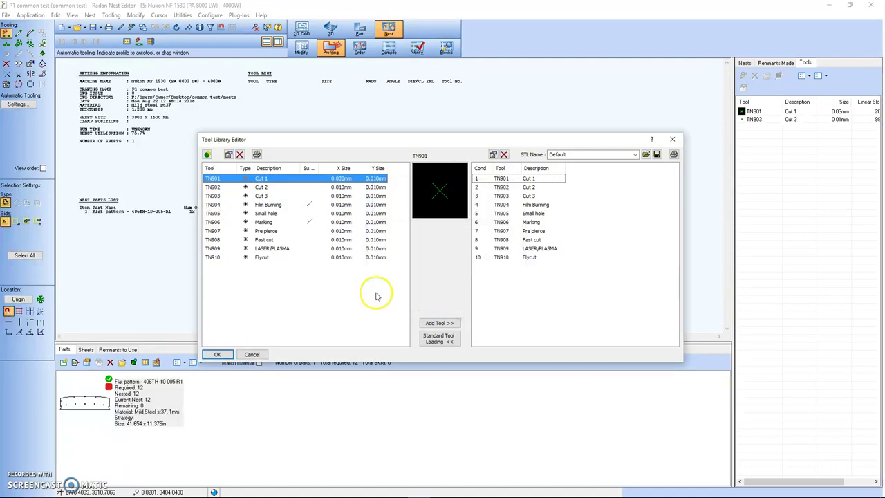
pyautogui.click(226, 353)
pyautogui.click(405, 289)
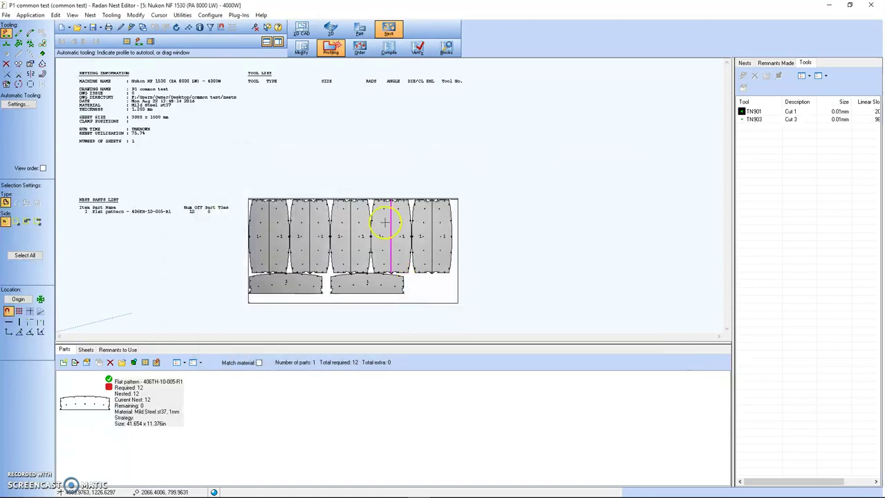
# - Delete the P1 common test nest, then re-nest all 12 parts and open the result at 75.7%
pyautogui.click(329, 51)
pyautogui.click(766, 96)
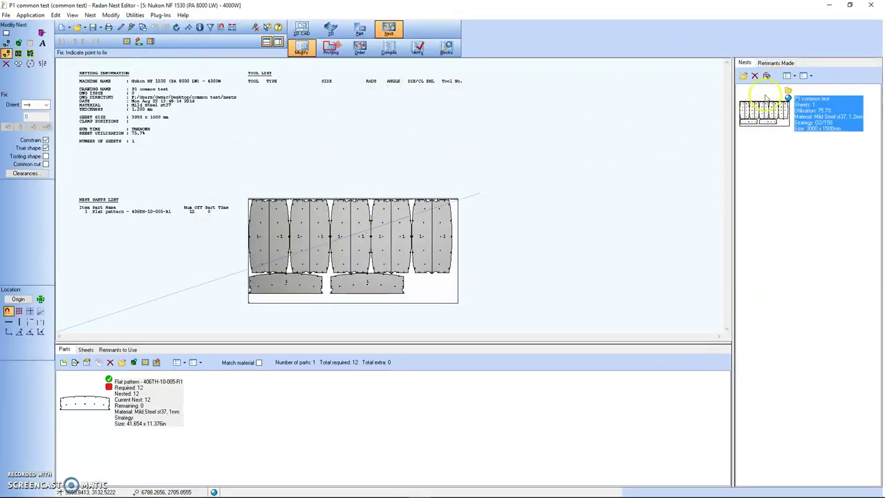
pyautogui.click(755, 76)
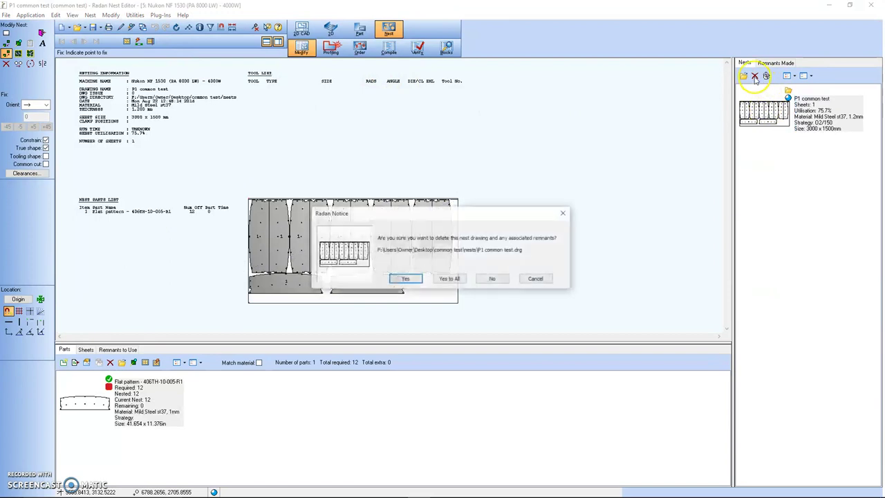
pyautogui.click(446, 280)
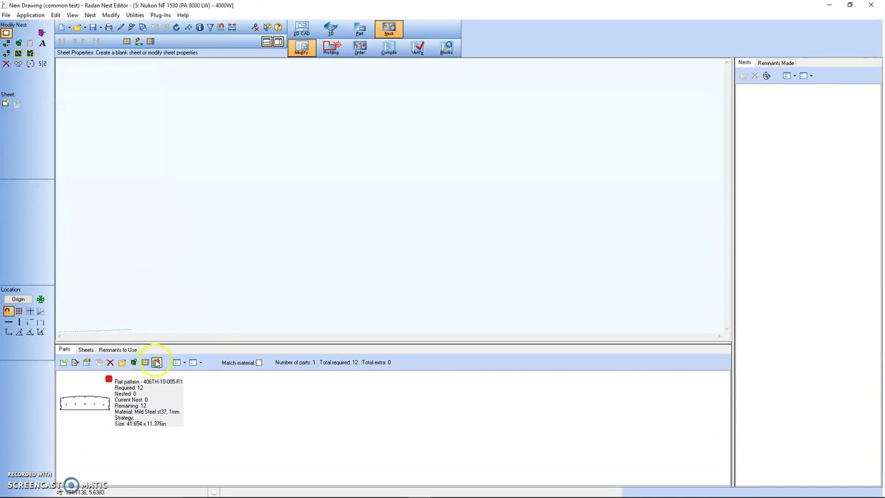
pyautogui.click(156, 362)
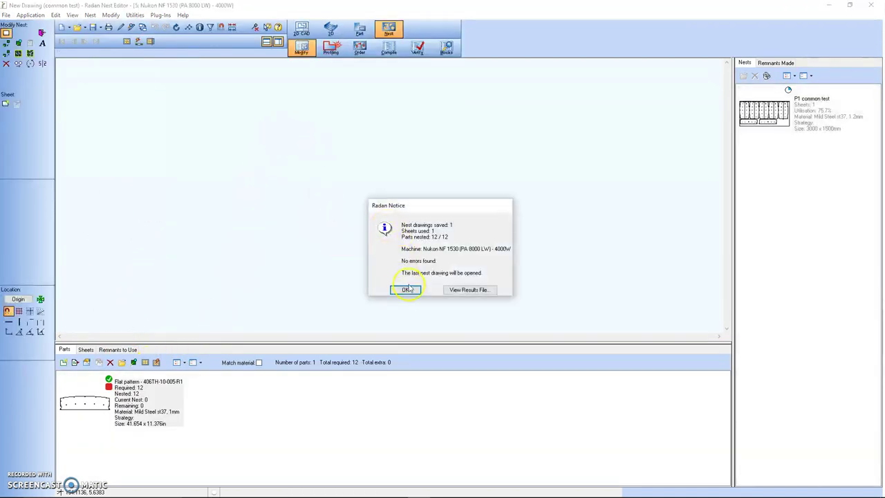
pyautogui.click(408, 289)
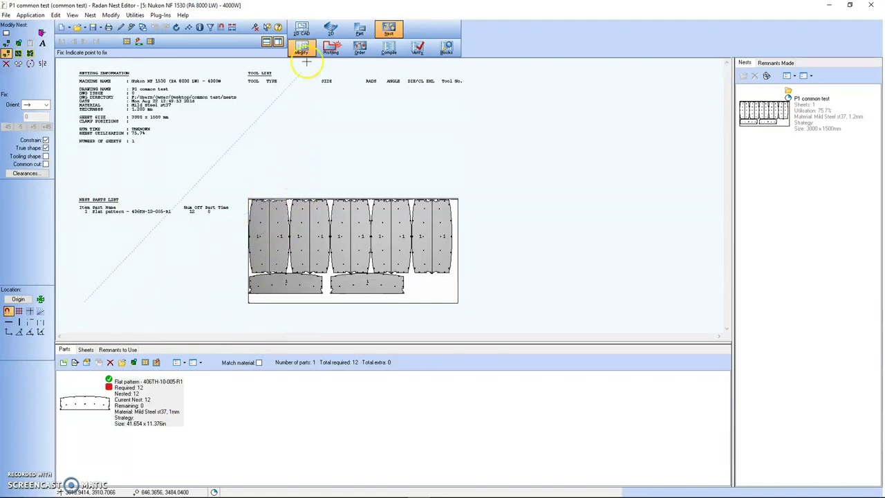
# - Run automatic tooling for Mild Steel st37 at 1.200 mm on the re-nested sheet
pyautogui.click(331, 48)
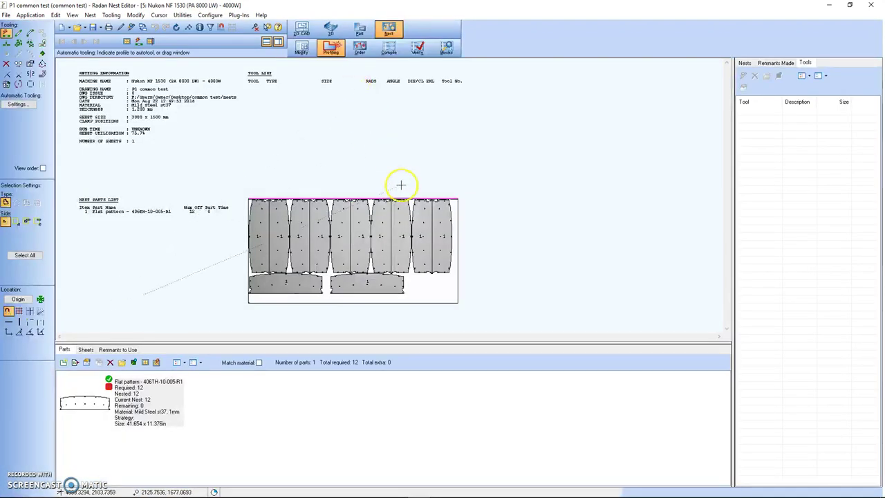
pyautogui.click(139, 43)
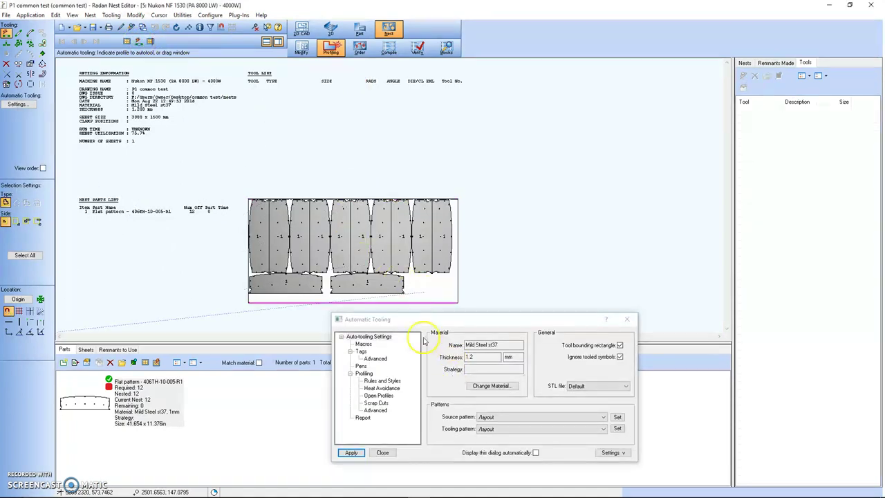
pyautogui.moveTo(420, 321); pyautogui.dragTo(572, 274)
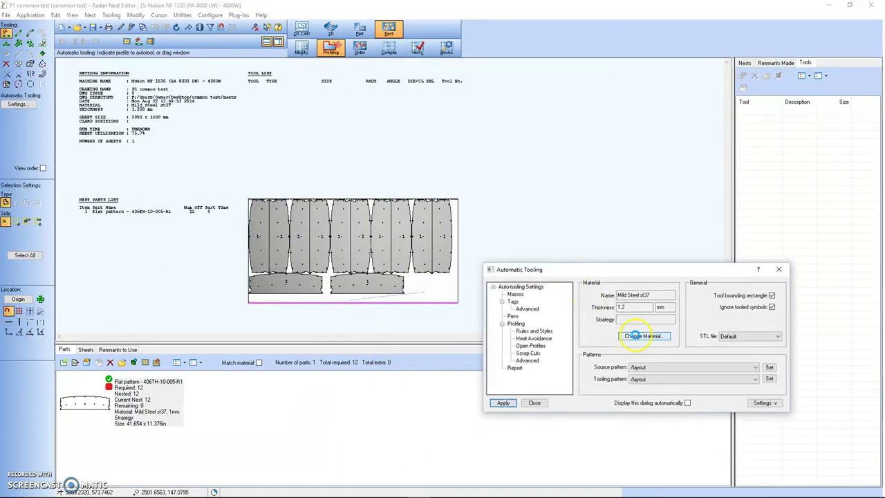
pyautogui.click(631, 338)
pyautogui.click(708, 334)
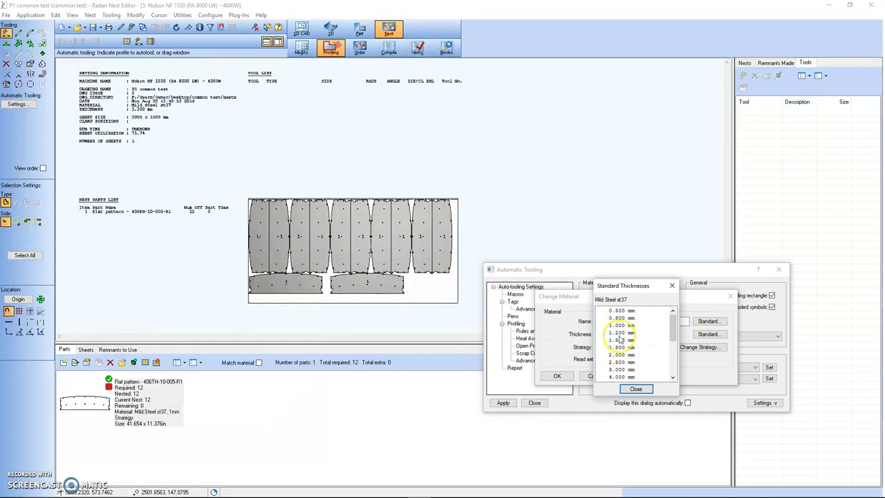
pyautogui.doubleClick(620, 339)
pyautogui.click(558, 375)
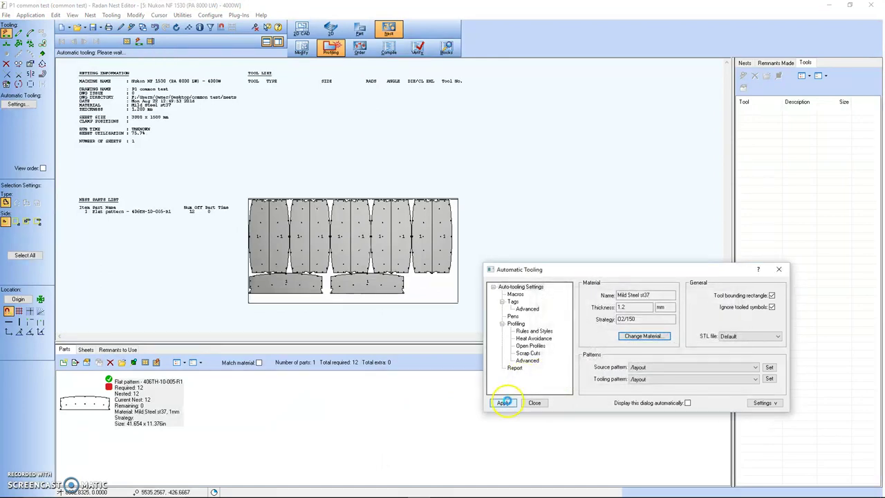
pyautogui.click(504, 402)
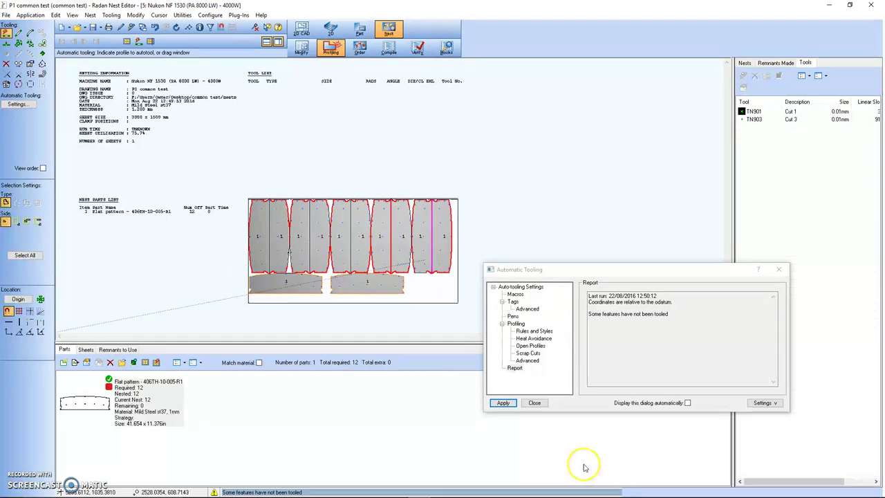
pyautogui.click(535, 404)
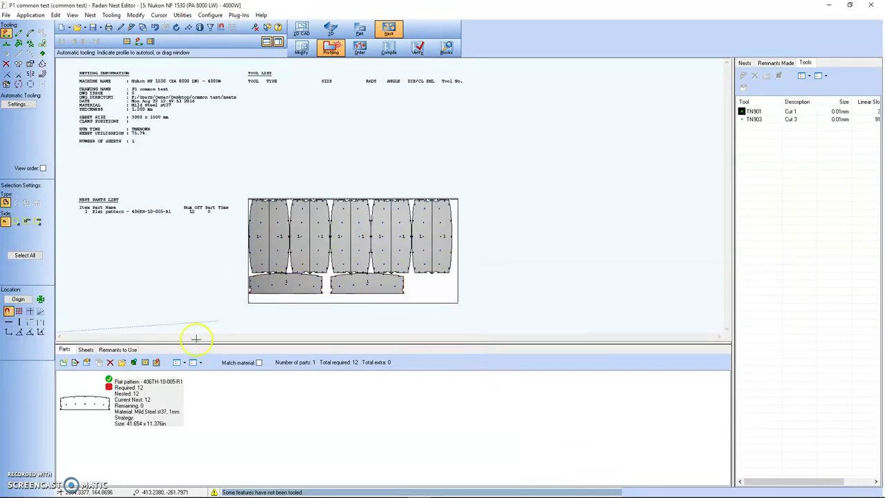